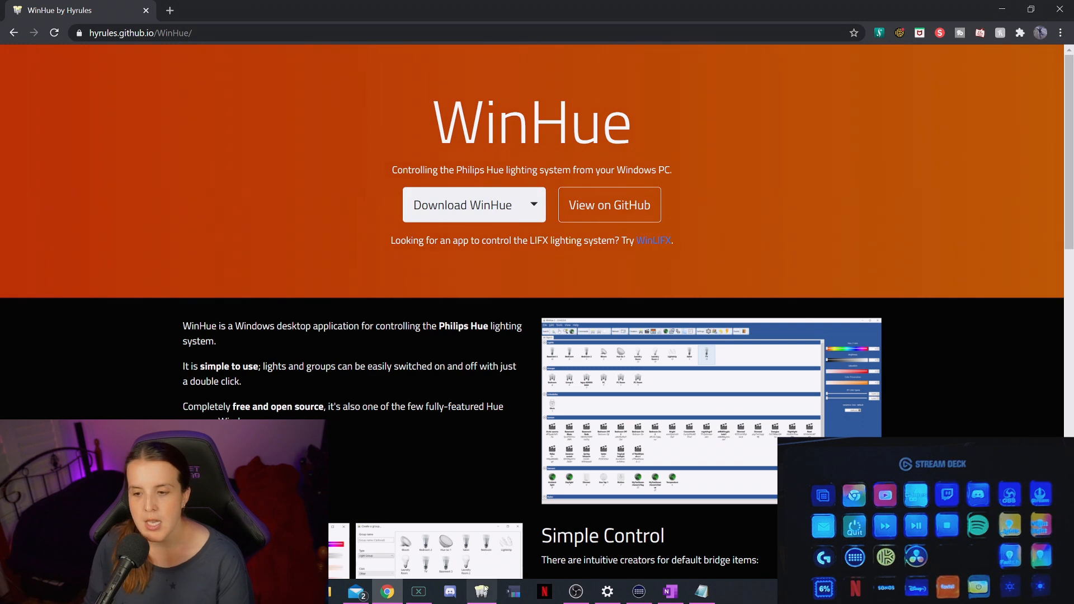
Step: Switch to WinHue and open the Hotkey Creator, moving its dialog so it is fully readable
left_click(481, 535)
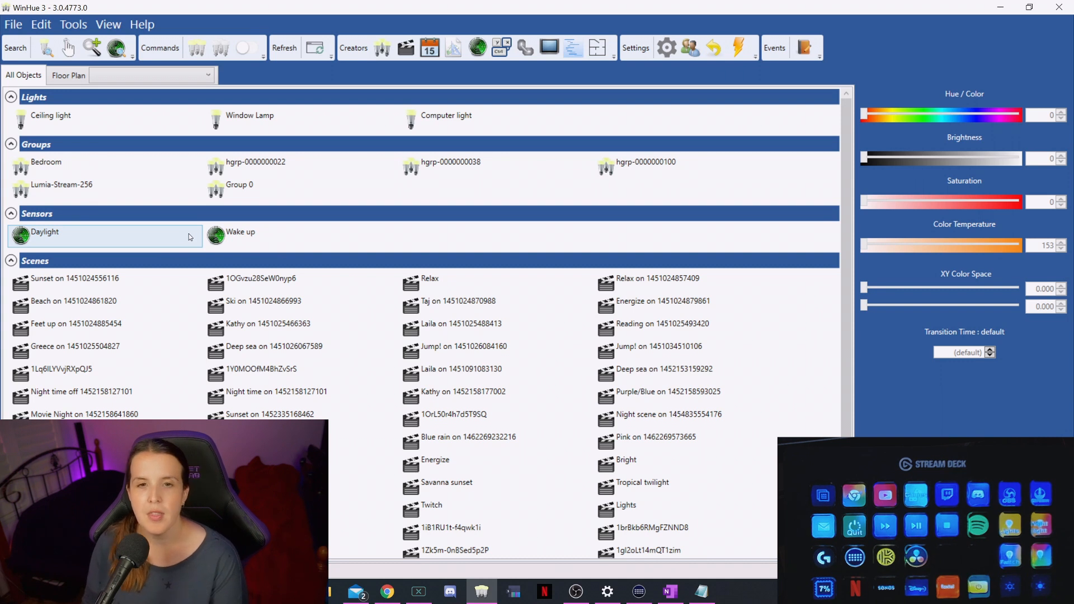
scroll(327, 342, "down", 1)
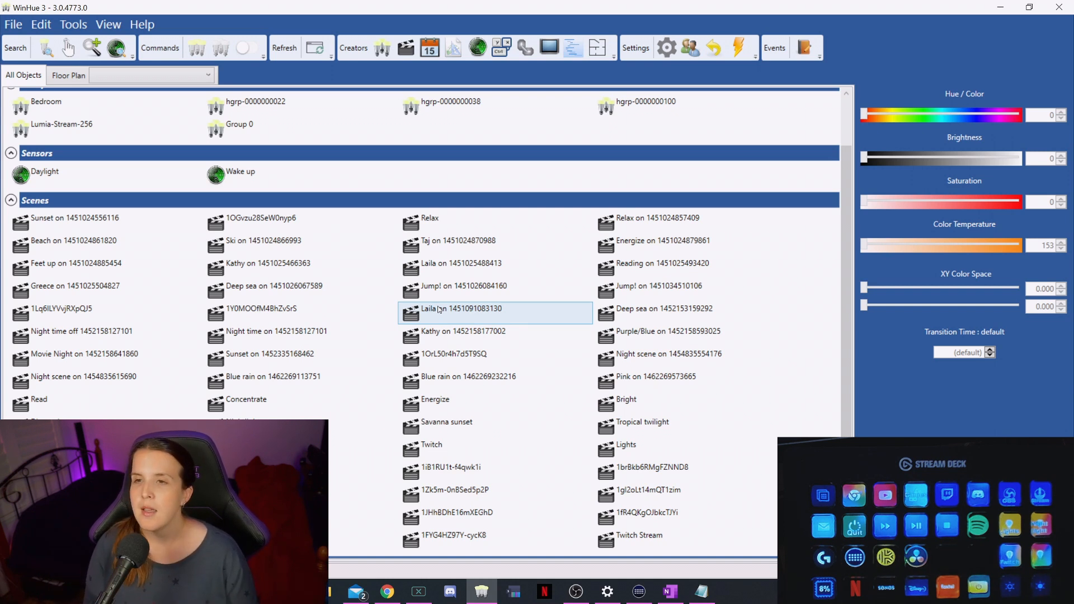
left_click(507, 47)
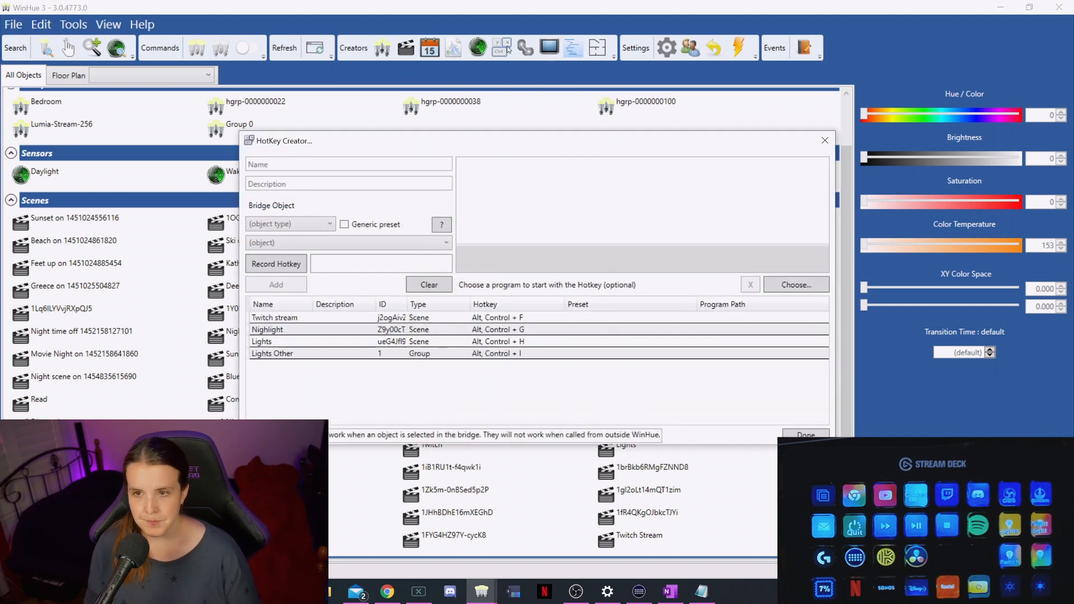
left_click_drag(510, 140, 427, 121)
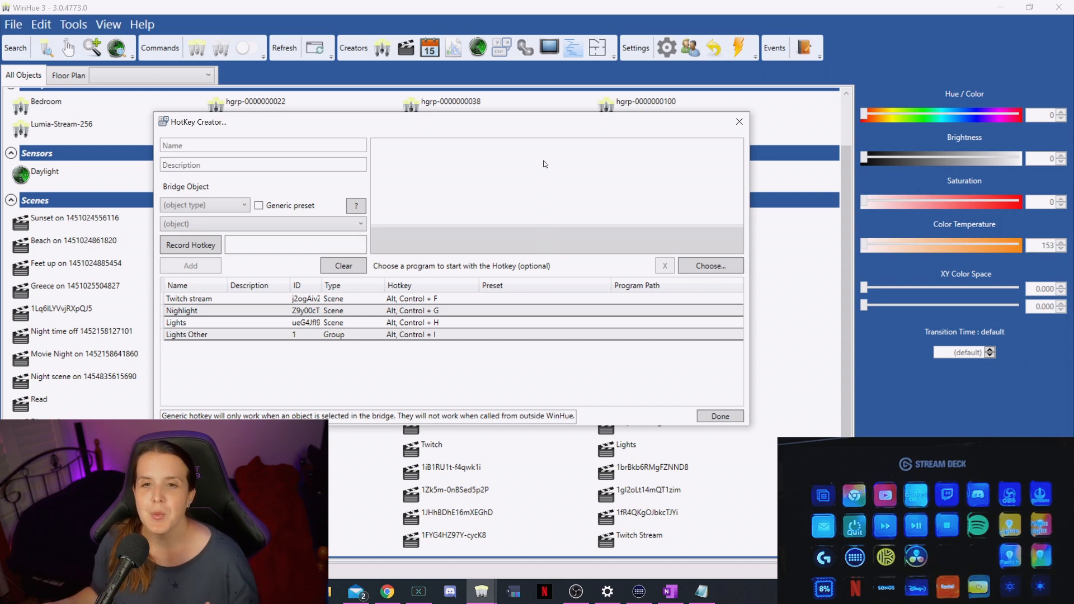
Step: Name the new hotkey "Twitch setup" and leave its description empty
left_click(257, 145)
type("T")
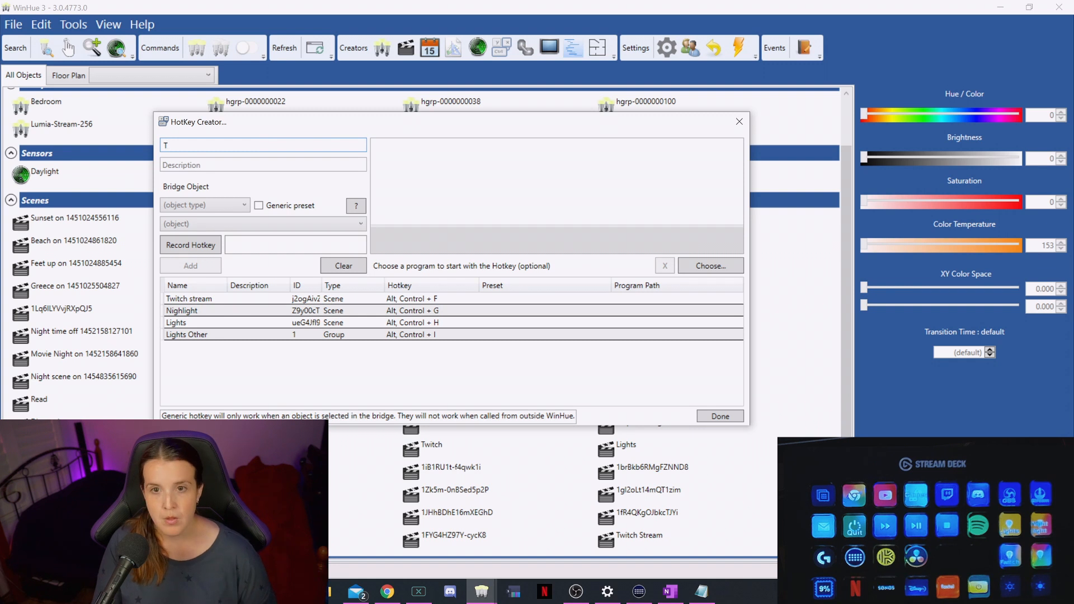
type("witch")
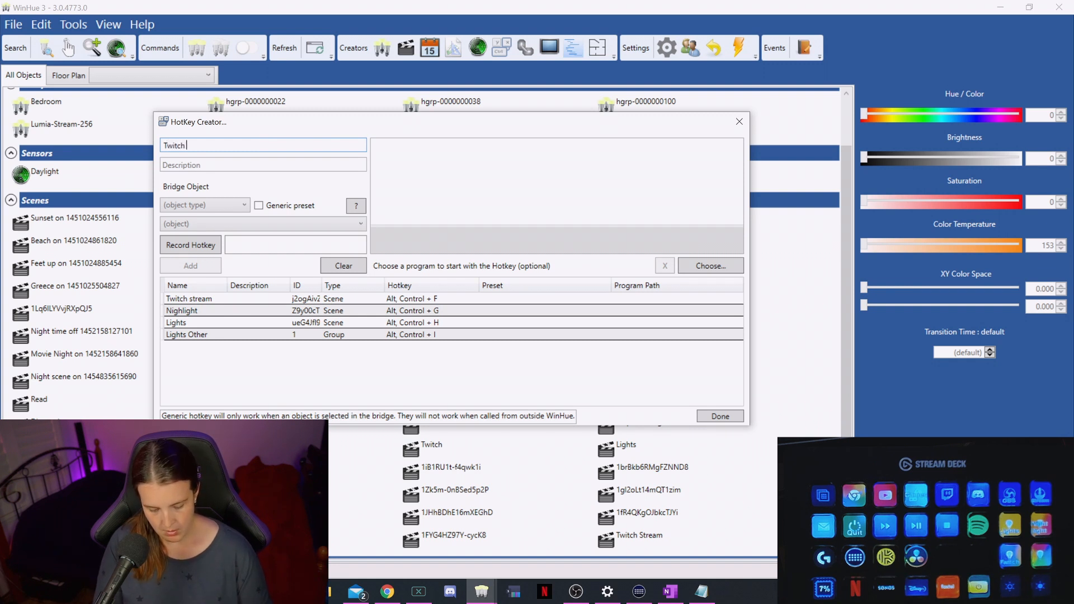
type(" setup")
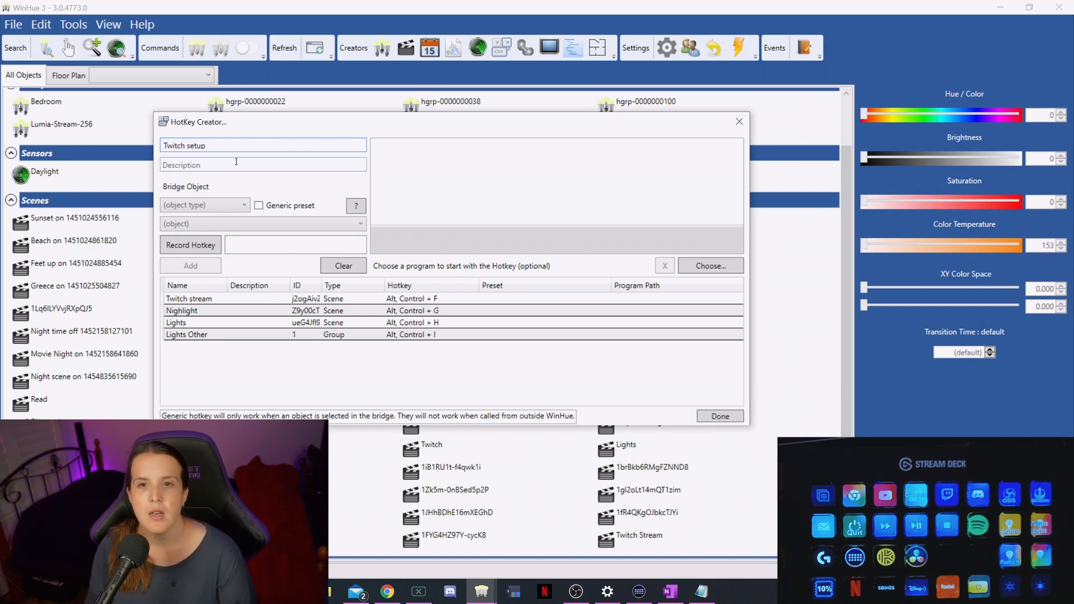
left_click(239, 164)
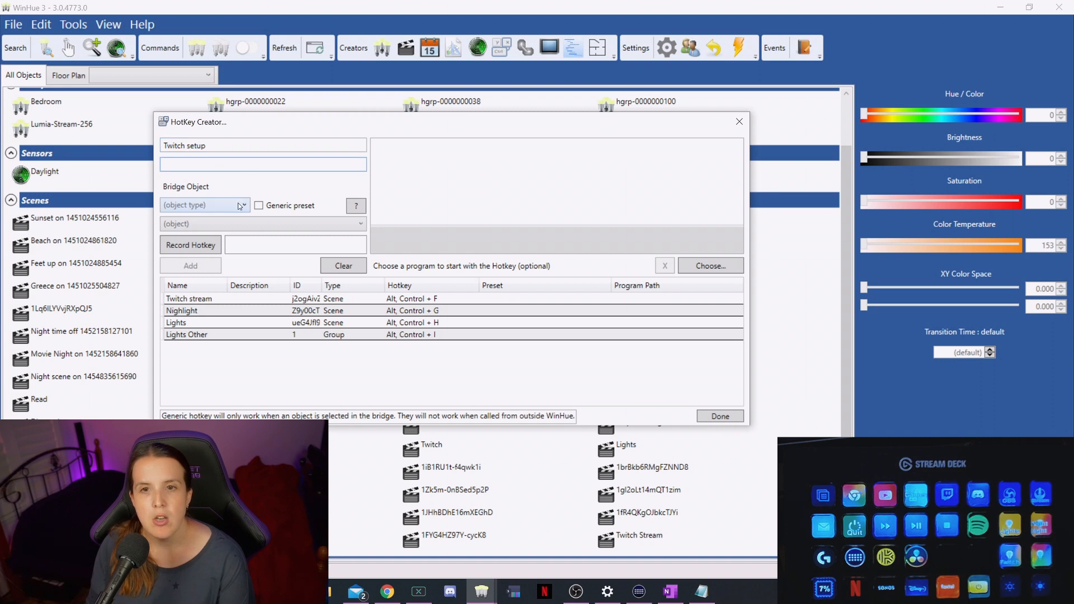
Step: Set the hotkey's bridge object to the scene "Twitch Other"
left_click(240, 206)
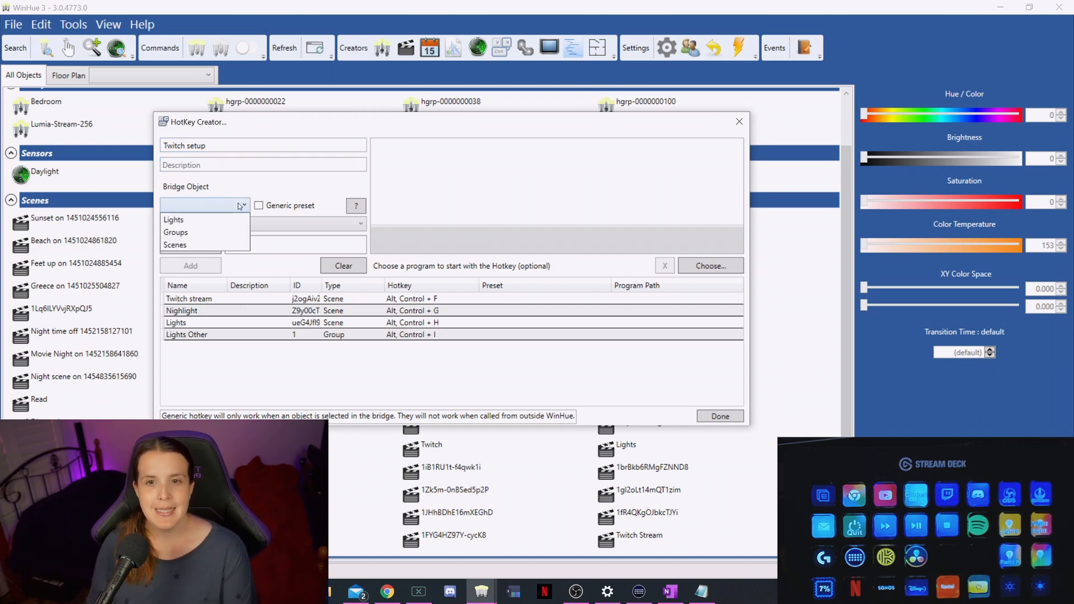
left_click(203, 248)
left_click(279, 227)
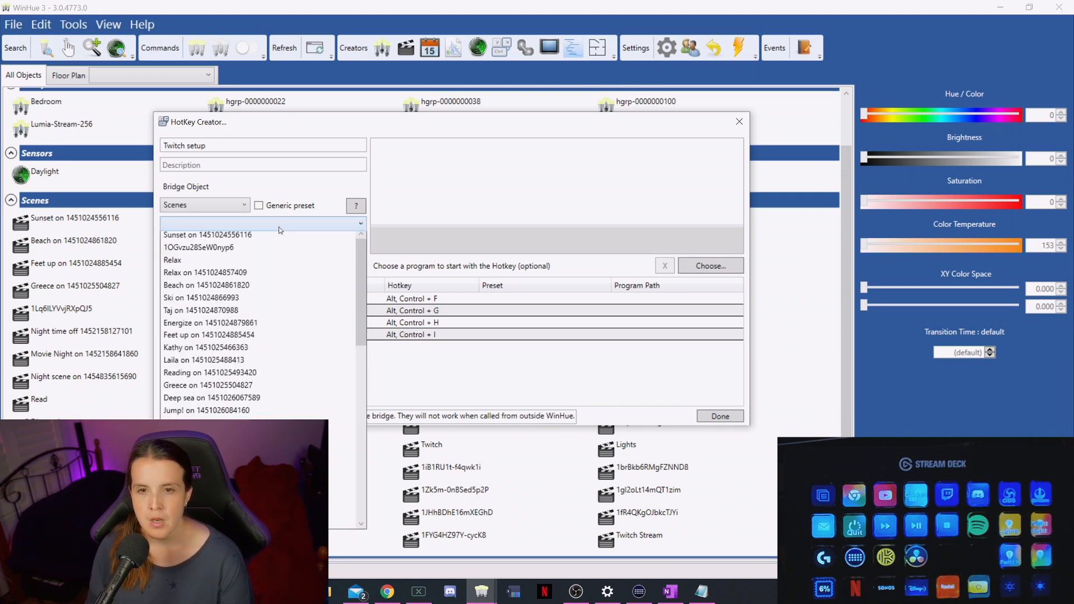
scroll(284, 336, "down", 3)
scroll(284, 335, "down", 5)
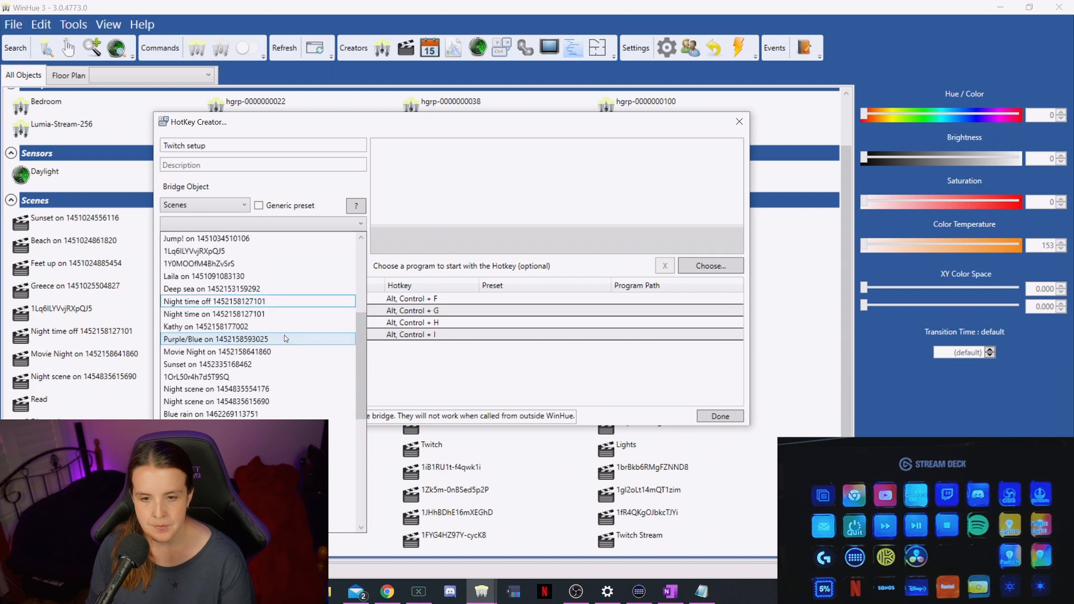
scroll(284, 336, "down", 4)
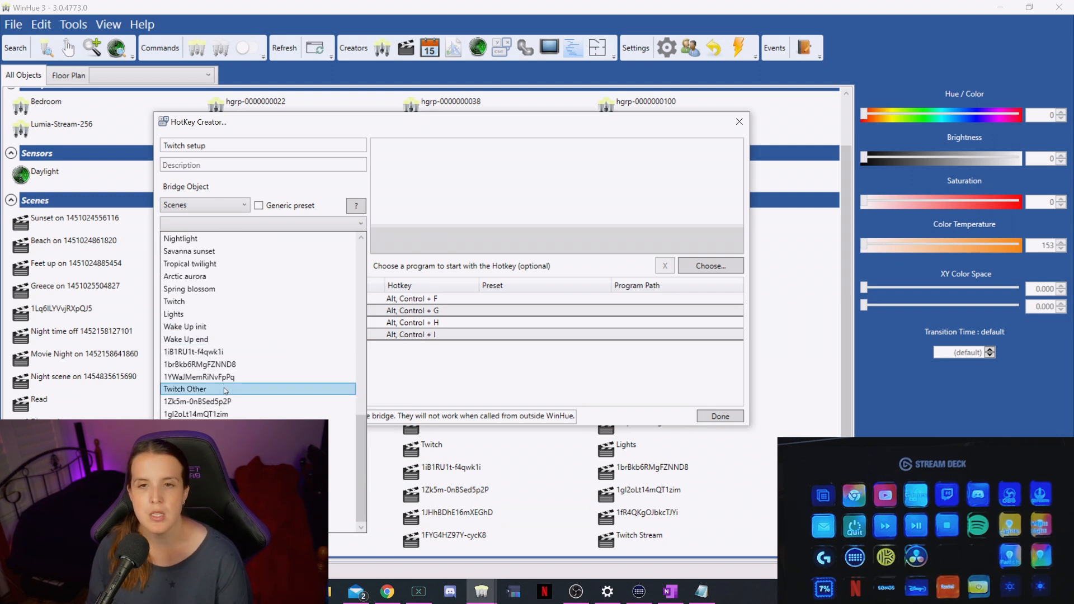
left_click(225, 389)
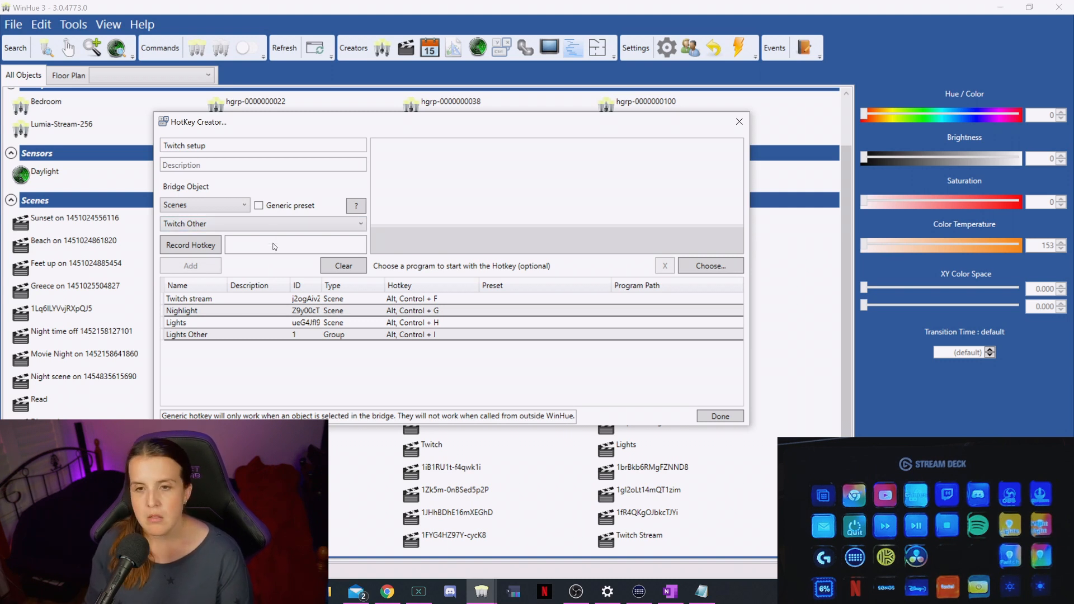
Step: Record Ctrl+Alt+D as the hotkey for "Twitch setup" and add it to the hotkey list
left_click(199, 244)
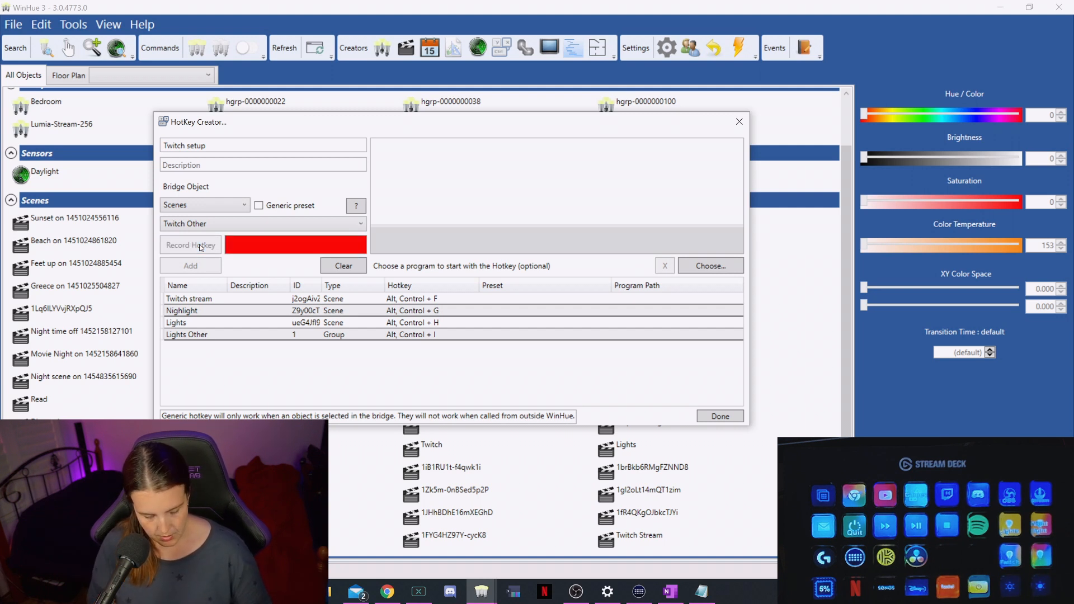
key("ctrl+alt+d")
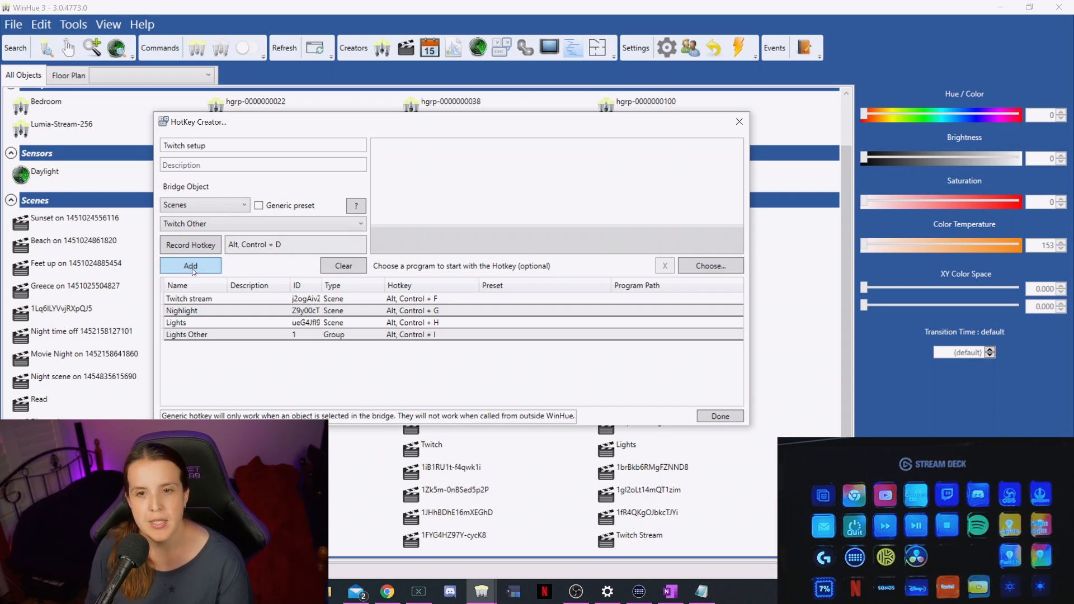
left_click(193, 267)
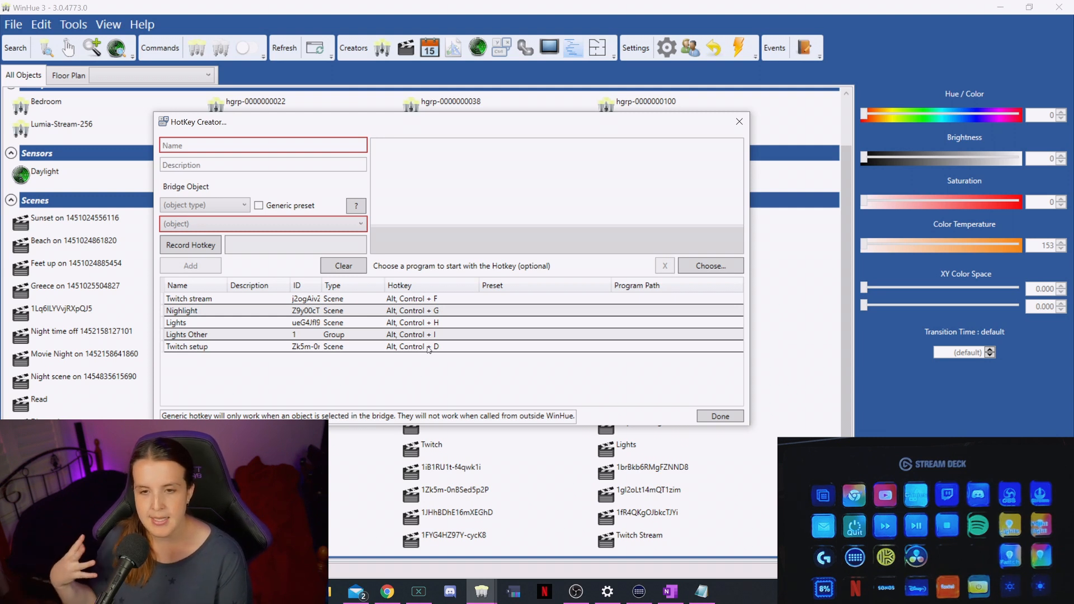
Step: Start another hotkey named "Lights off" and target the Bedroom group with it
left_click(238, 146)
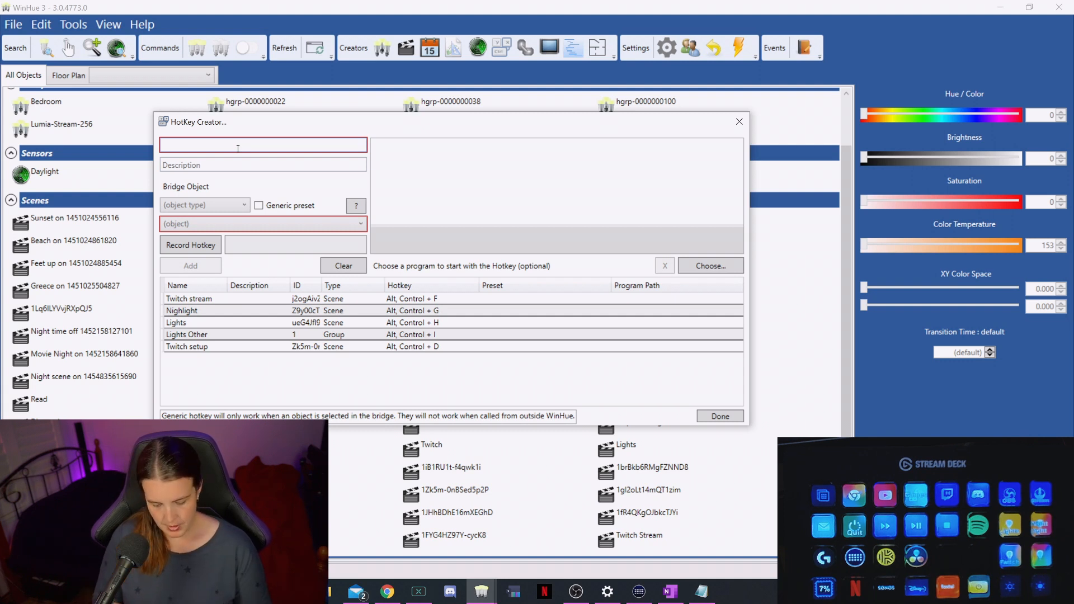
type("Lights off")
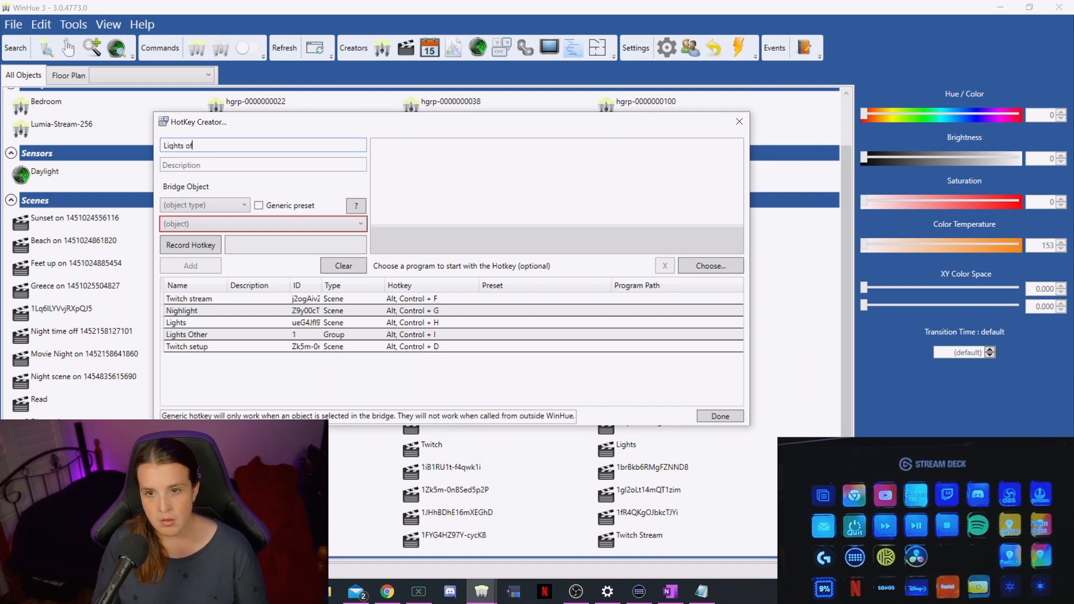
left_click(245, 205)
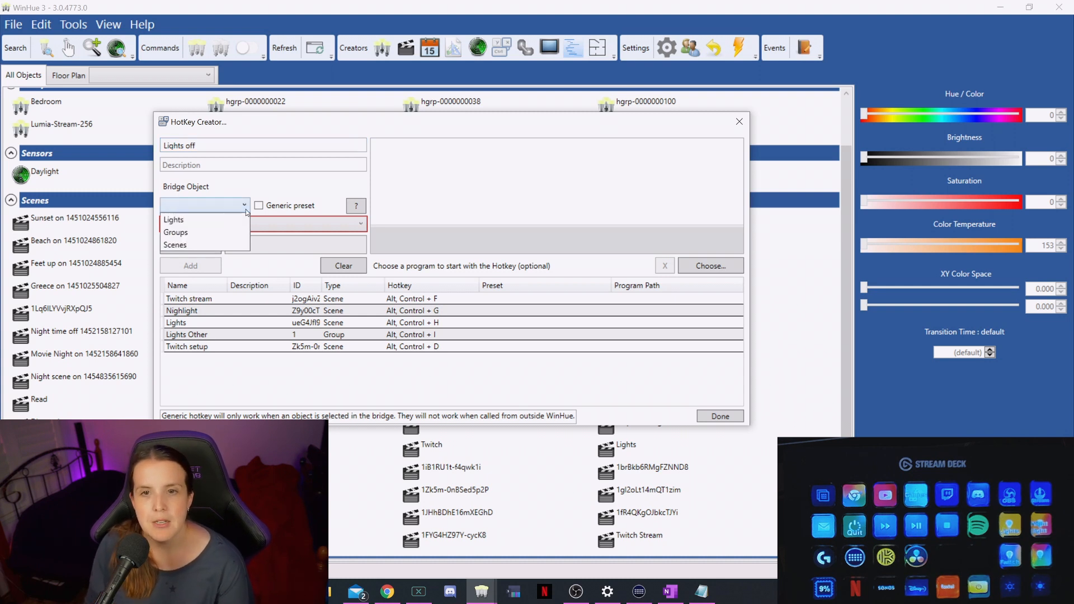
left_click(184, 233)
left_click(201, 224)
left_click(211, 240)
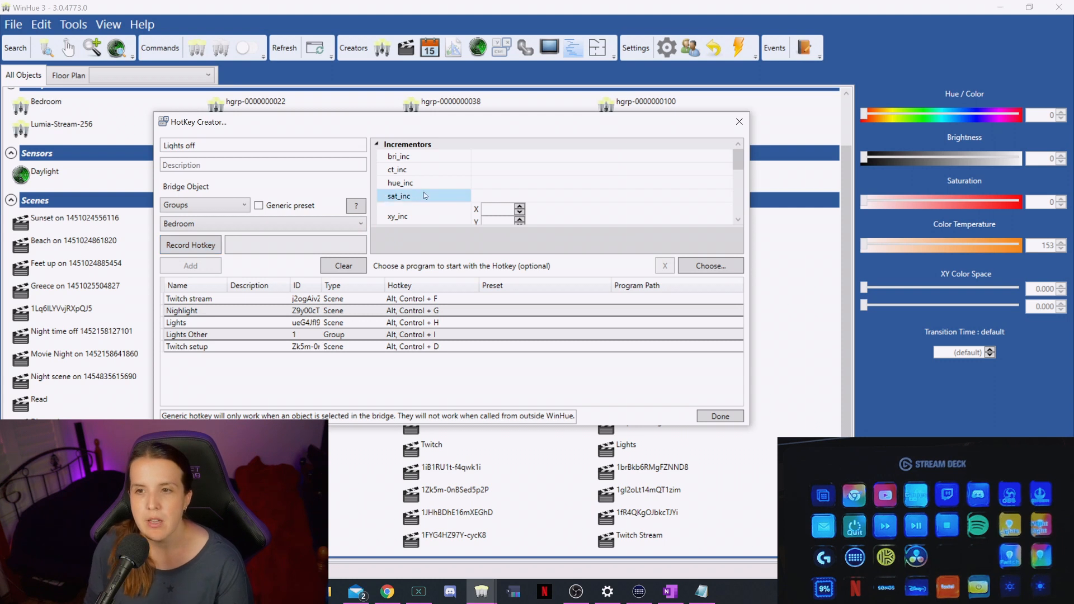
Step: Set the Bedroom group's "on" state to unchecked for the "Lights off" hotkey
scroll(431, 186, "down", 5)
scroll(451, 189, "down", 2)
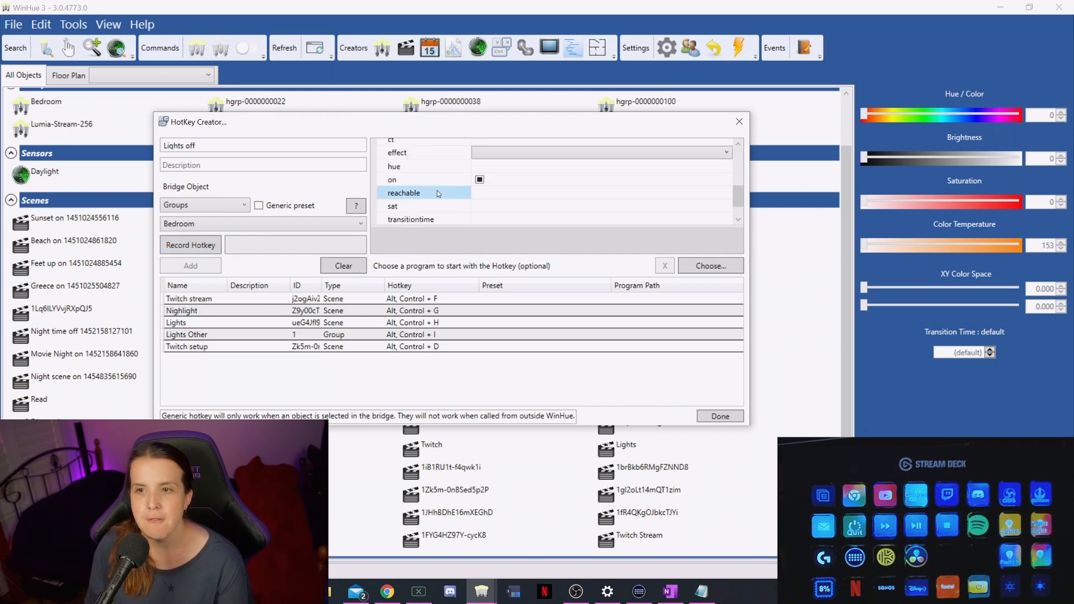
left_click(480, 181)
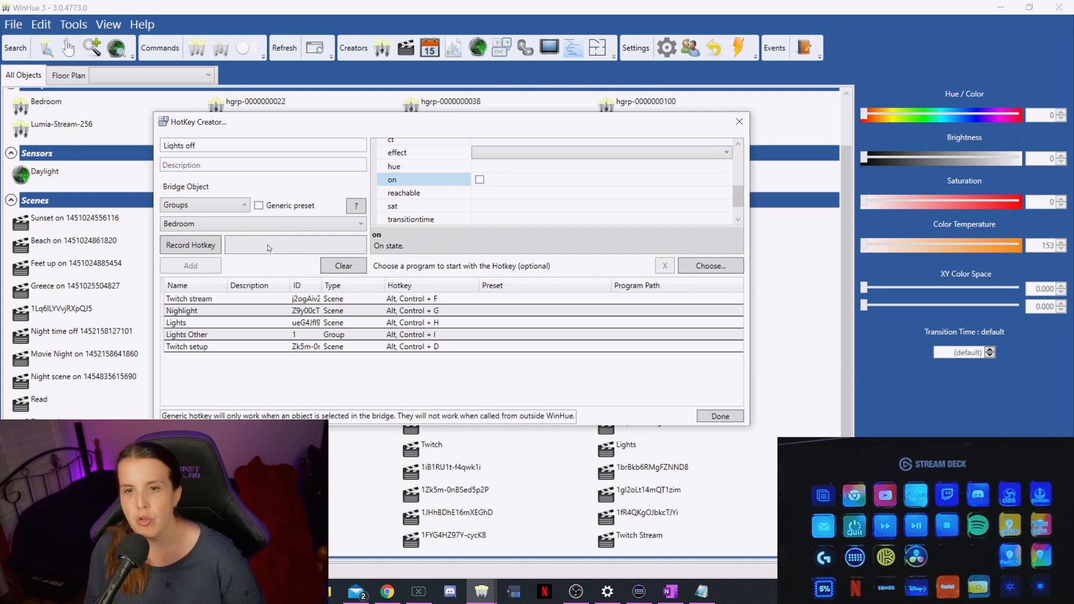
Step: Record Ctrl+Alt+O for "Lights off", add it to the hotkey list and close the Hotkey Creator
left_click(208, 246)
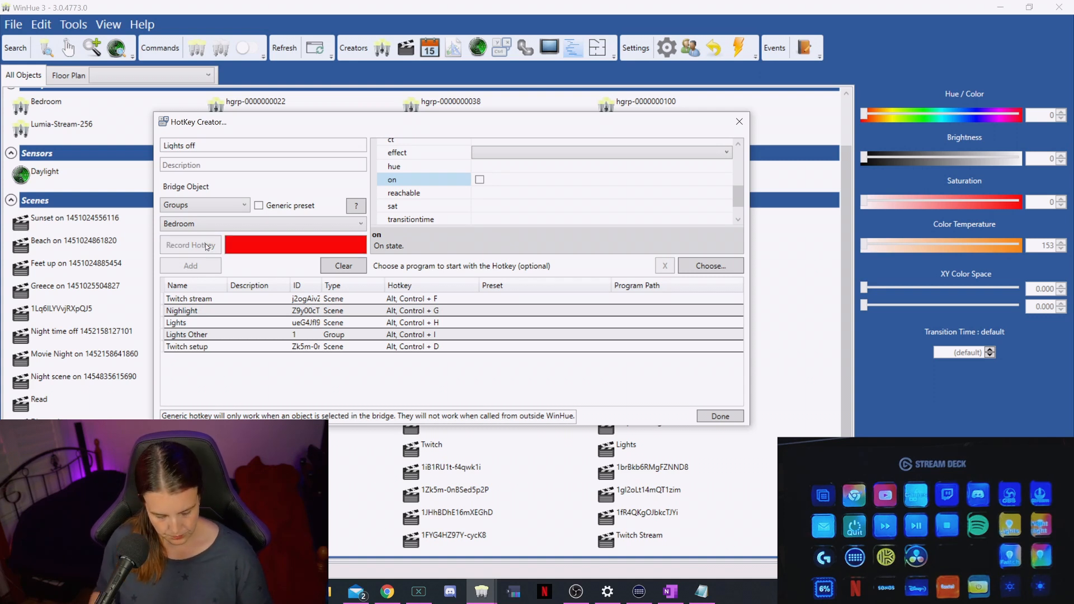
key("alt+ctrl+o")
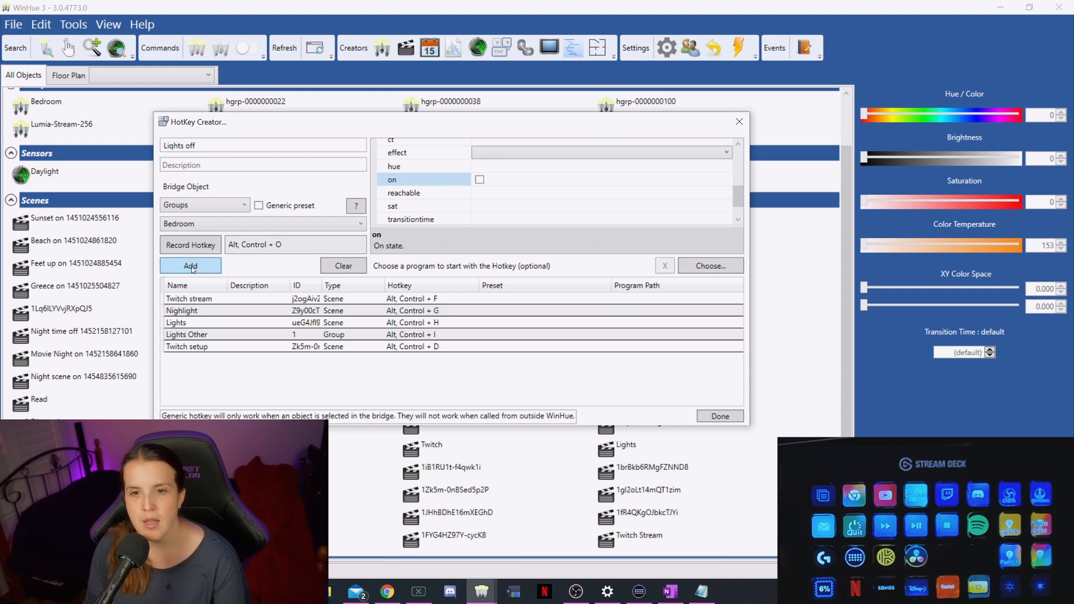
left_click(191, 267)
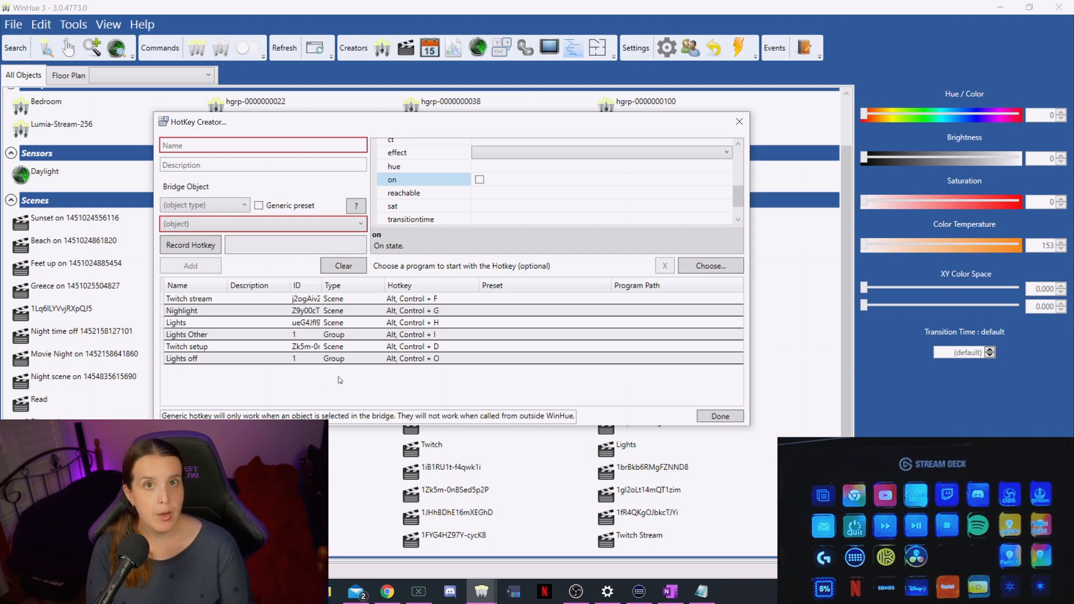
left_click(726, 418)
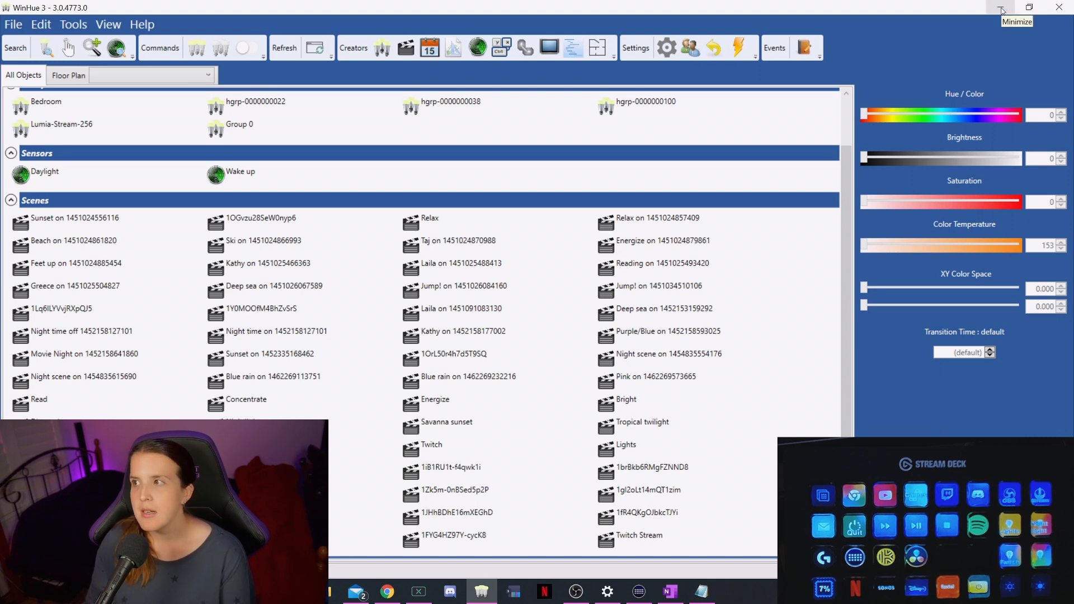
Step: Minimize WinHue, switch to Stream Deck and place a System Hotkey action on each of the two empty keys in the third row
left_click(1002, 8)
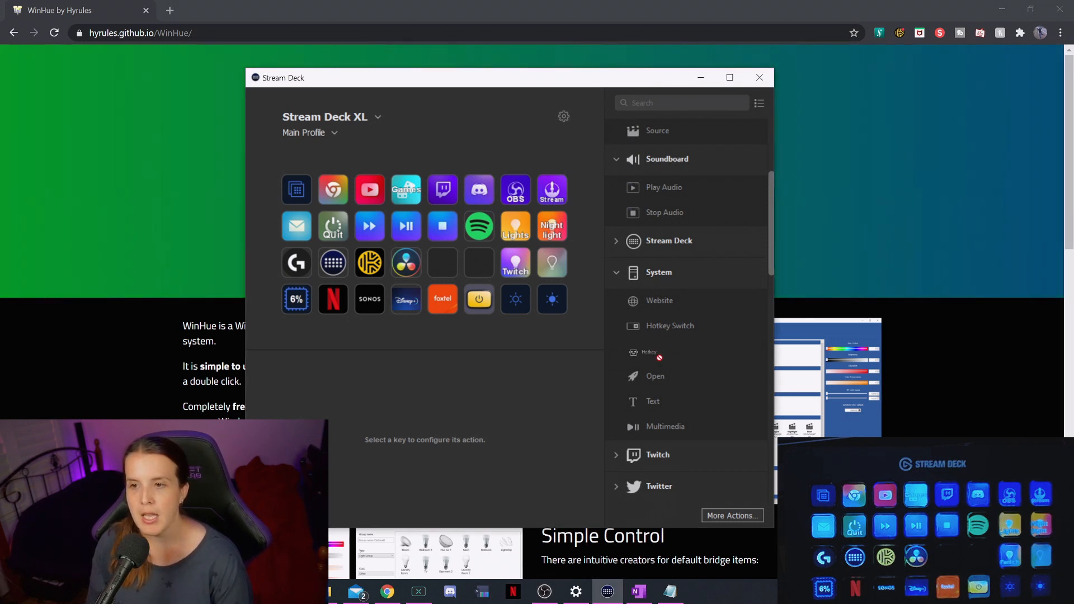
left_click_drag(667, 355, 479, 262)
left_click_drag(656, 353, 442, 268)
Step: Title the Hotkey key beside the Twitch light key "Twitch Setup" on two lines and assign it Ctrl+Alt+D
left_click(487, 267)
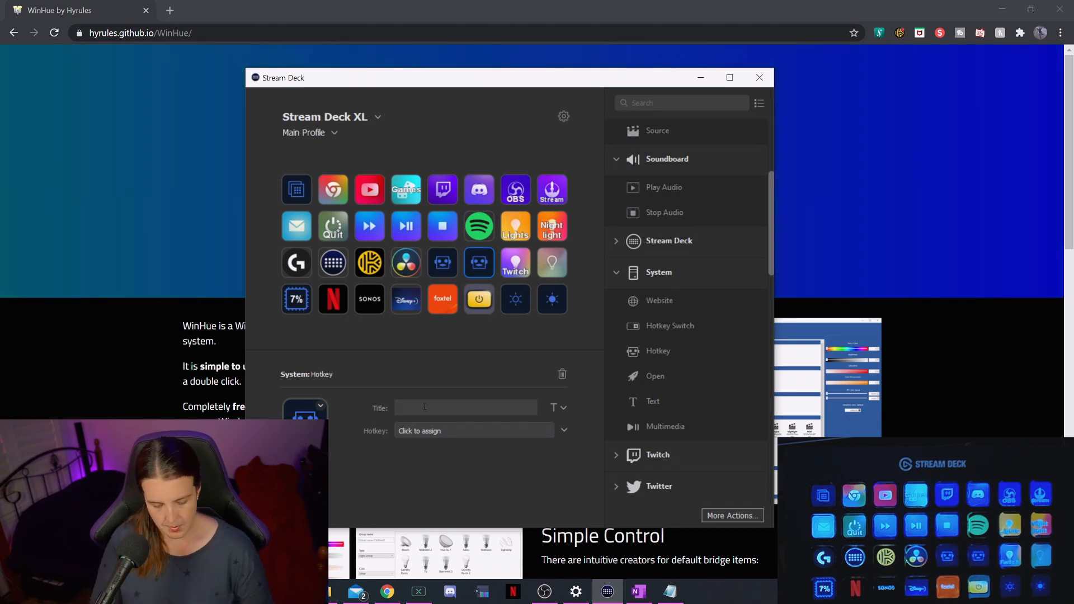
type("Twitch")
key("Return")
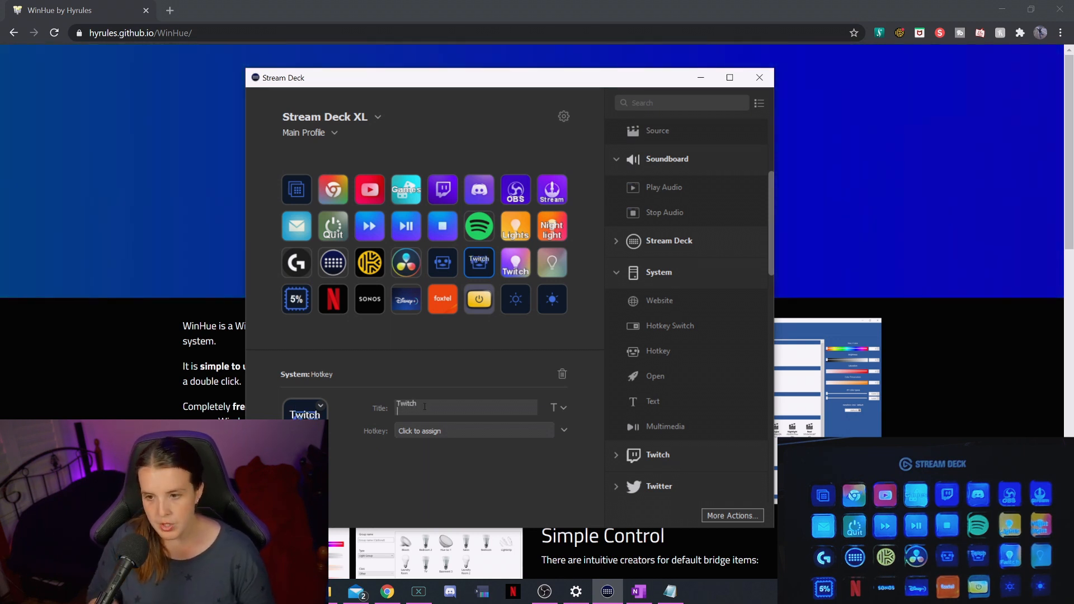
type("Setup")
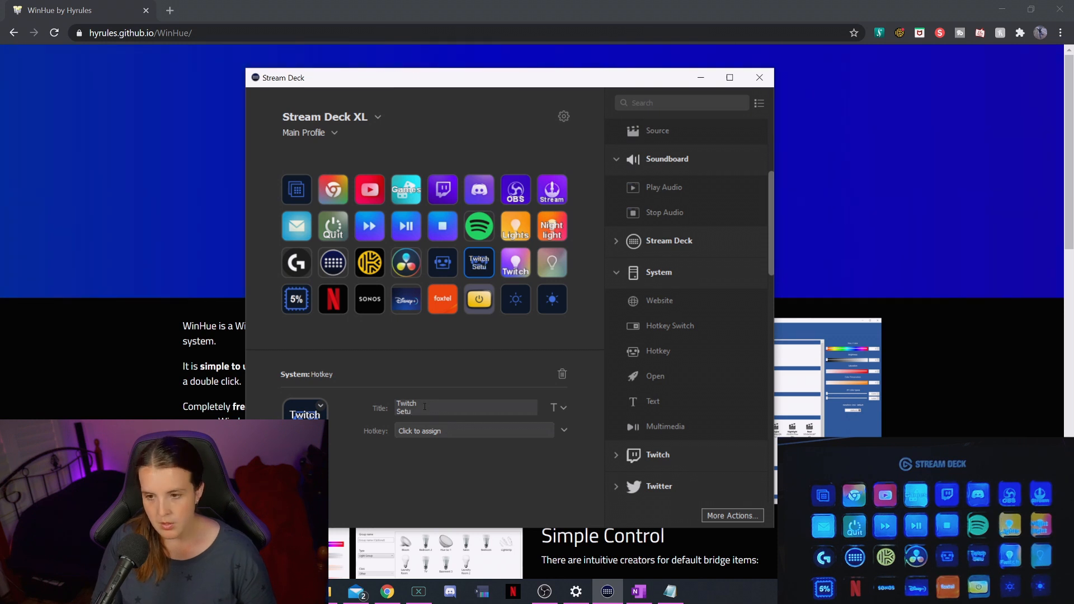
left_click(447, 433)
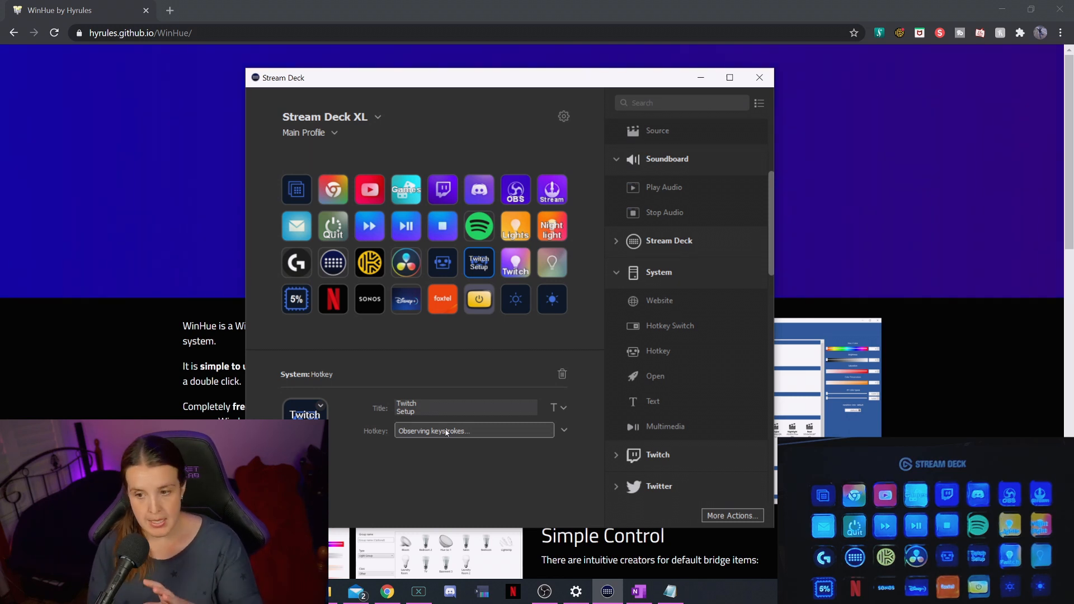
key("ctrl+alt+d")
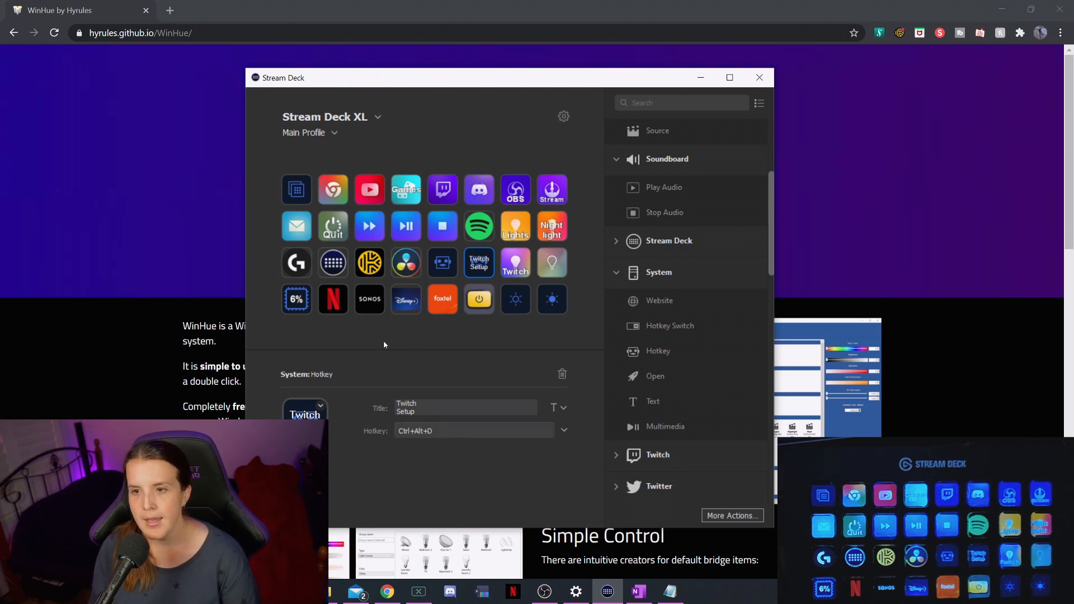
Step: Title the other new Hotkey key "Lights Off" on two lines and assign it Ctrl+Alt+O
left_click(452, 261)
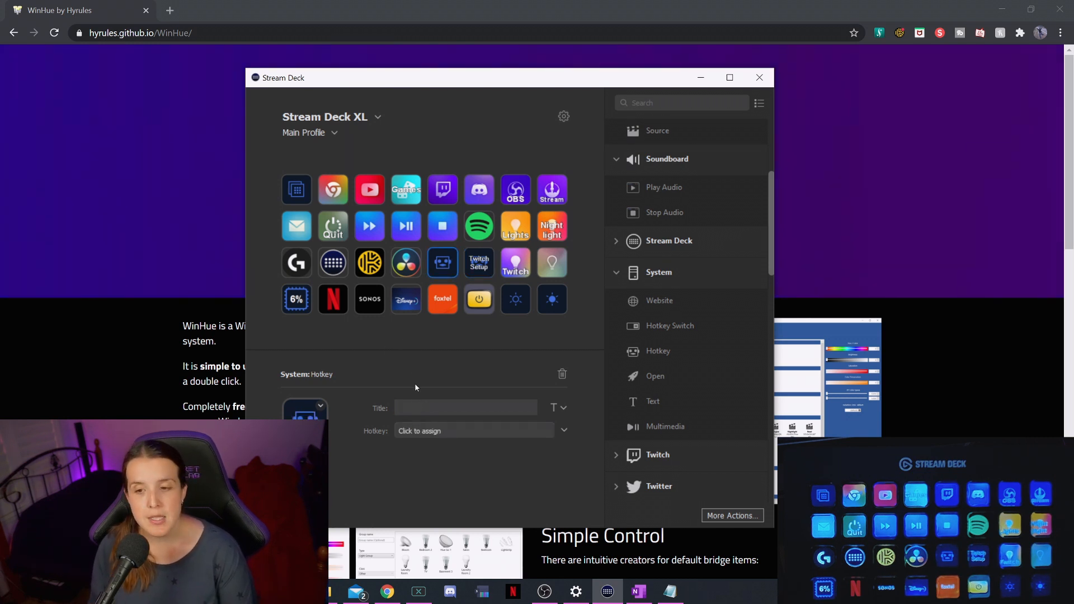
left_click(421, 410)
type("Lights")
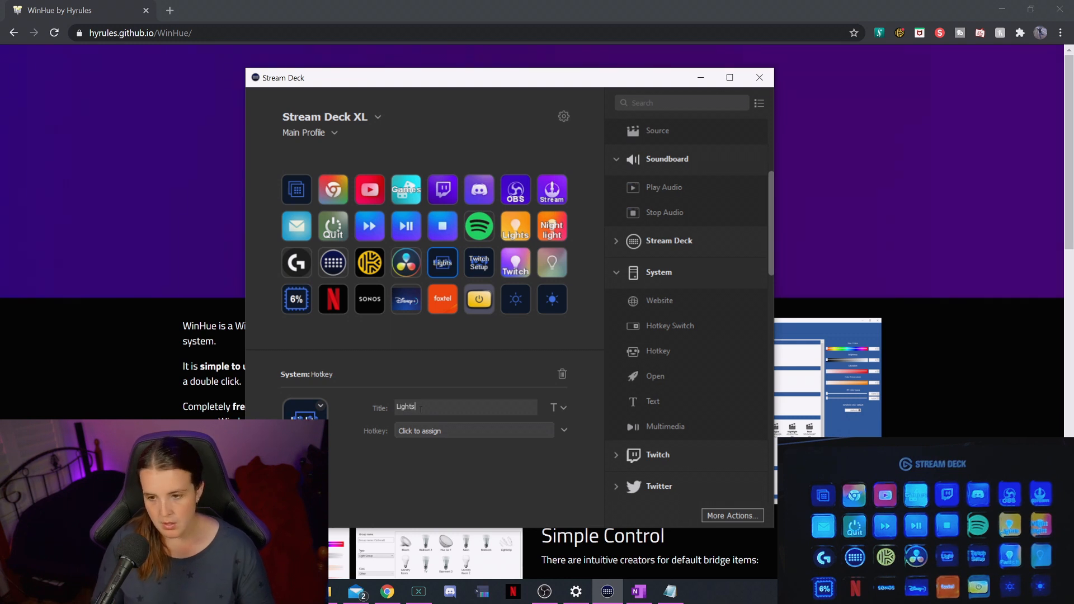
key("Return")
type("Off")
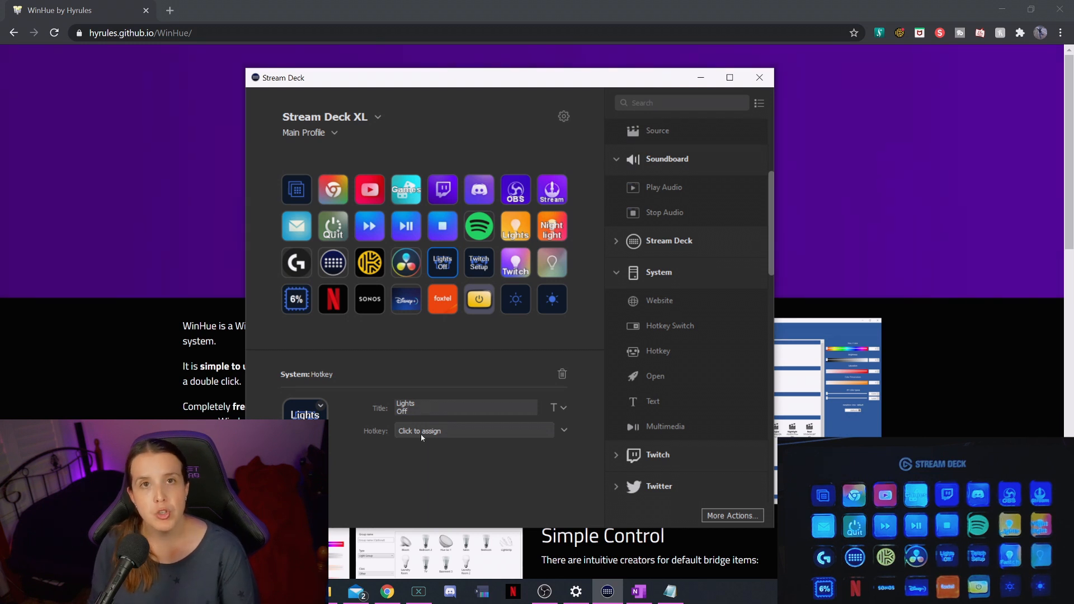
left_click(445, 431)
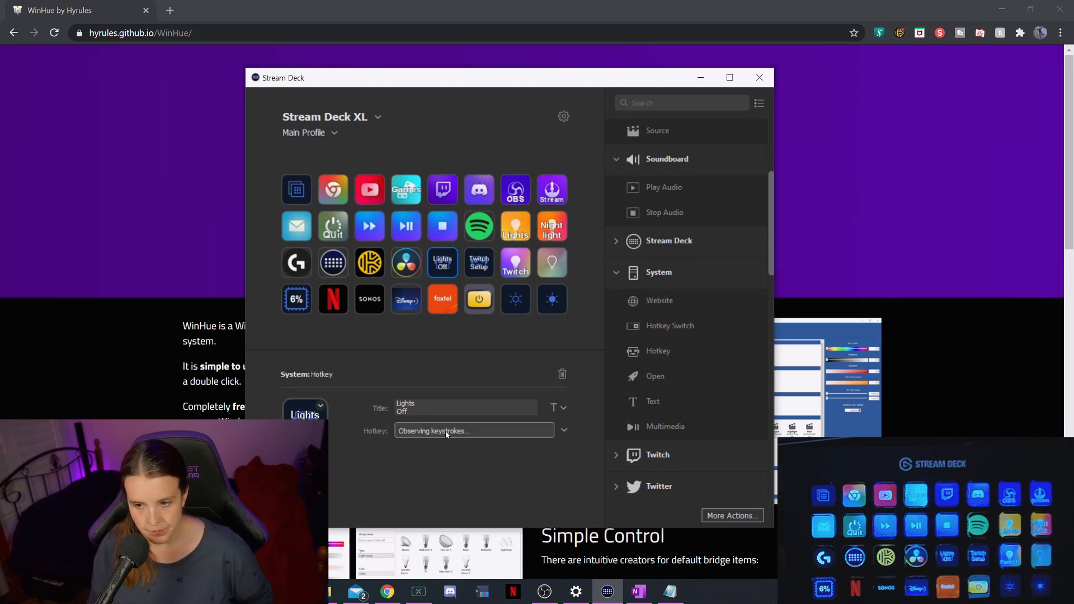
key("ctrl+alt+o")
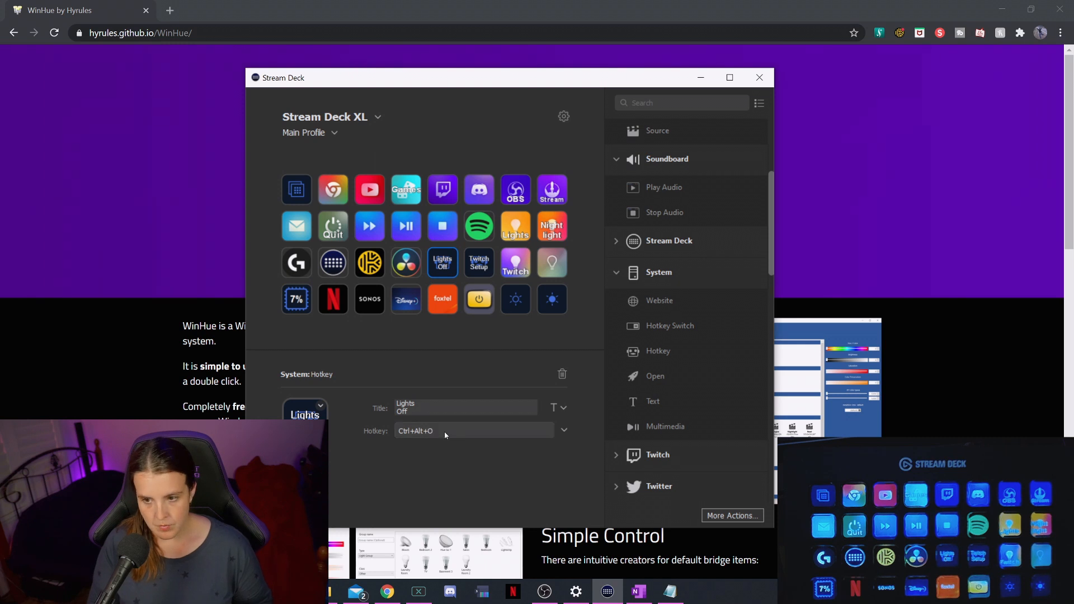